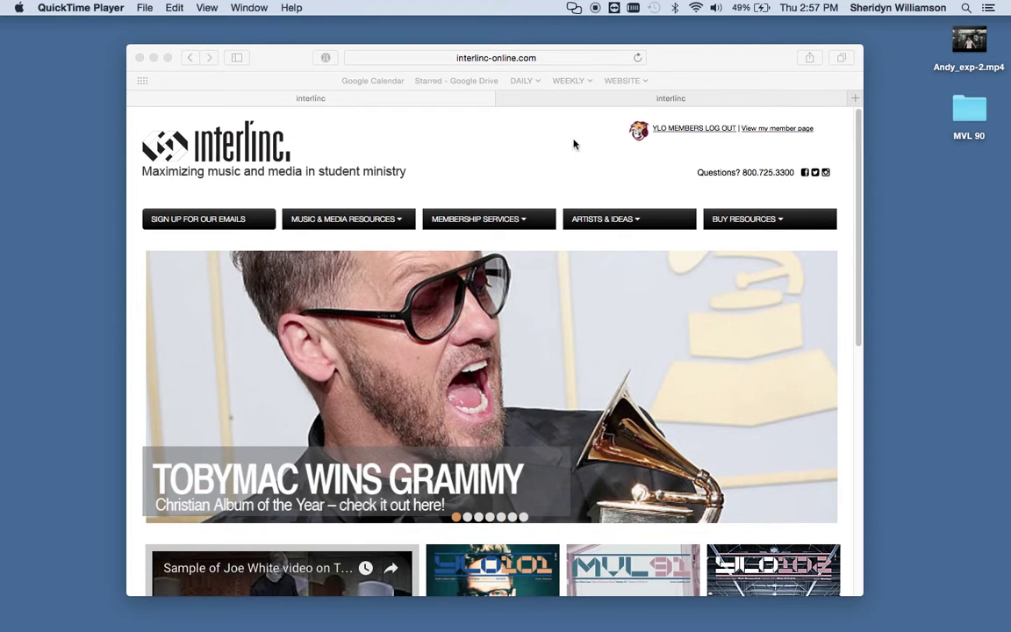
Make the Safari window showing the signed-in interlinc-online.com homepage active
{"action": "left_click", "coordinate": [526, 138]}
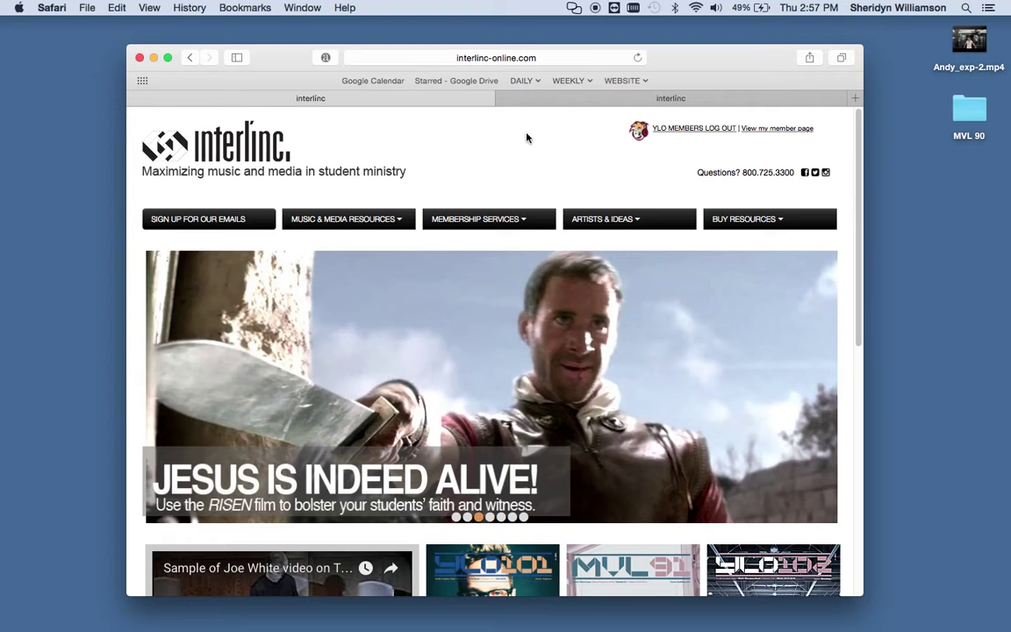
Go from the member page to Downloads: Current Box for the YLO101 Digital Box
{"action": "left_click", "coordinate": [746, 130]}
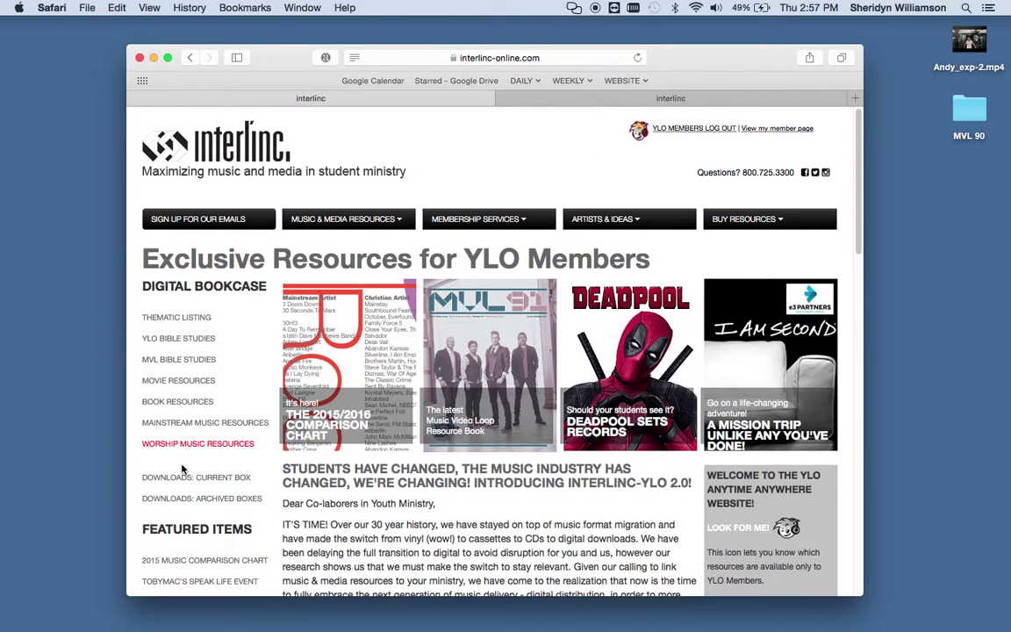
{"action": "left_click", "coordinate": [183, 480]}
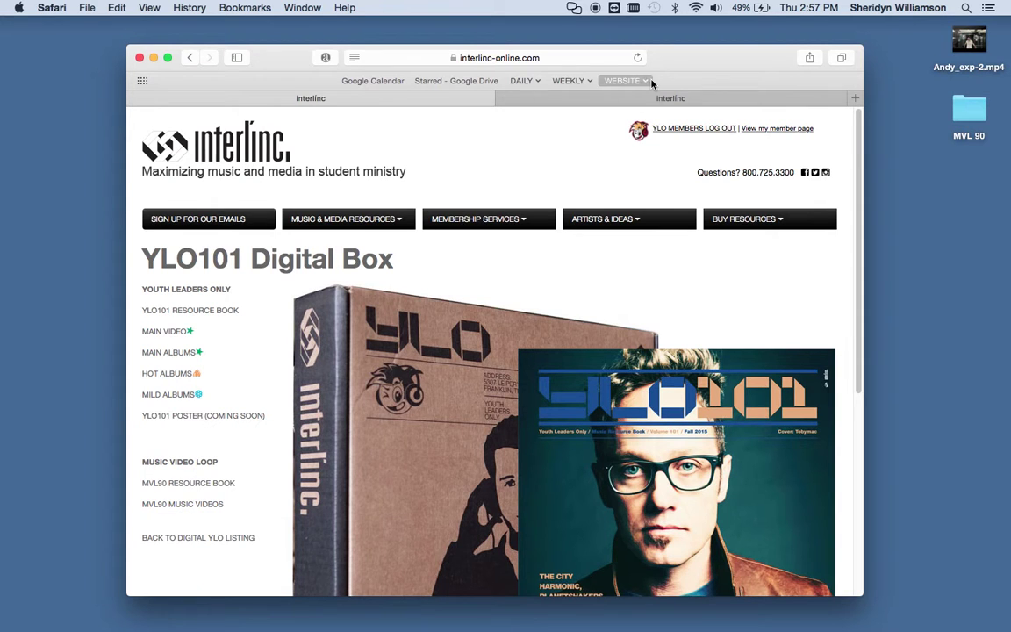
In the other interlinc tab, scroll to the Music Videos section and its PLAY ALL link
{"action": "left_click", "coordinate": [602, 103]}
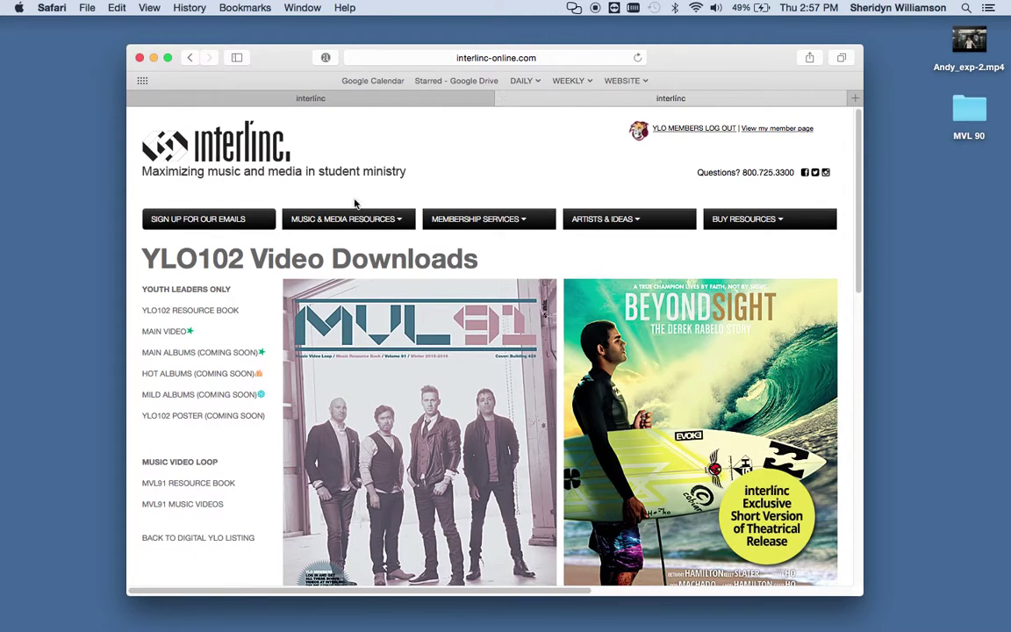
{"action": "scroll", "coordinate": [307, 235], "scroll_direction": "down", "scroll_amount": 10}
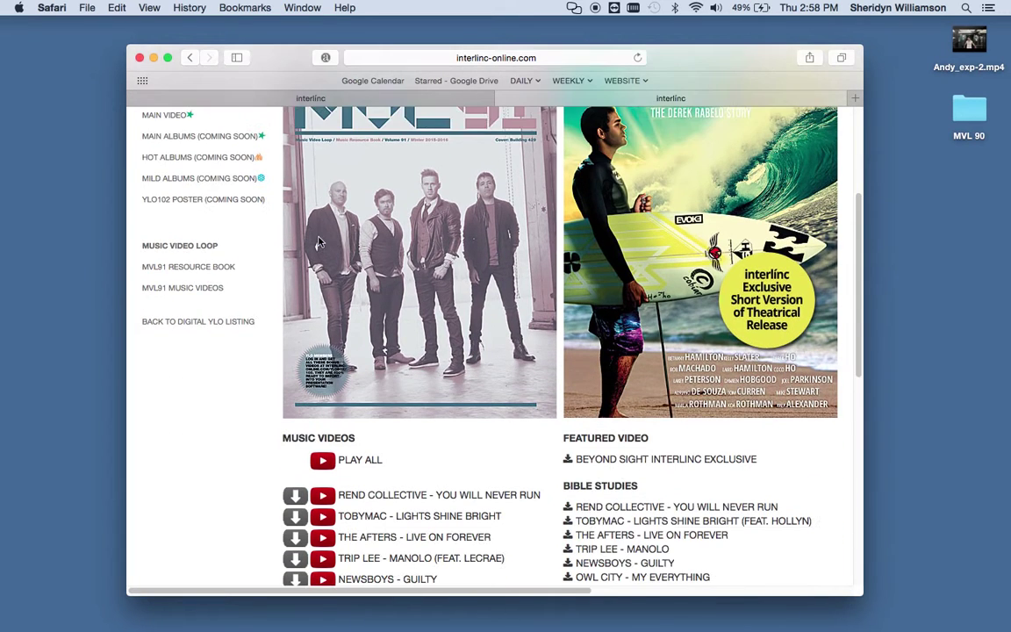
{"action": "scroll", "coordinate": [320, 242], "scroll_direction": "down", "scroll_amount": 1}
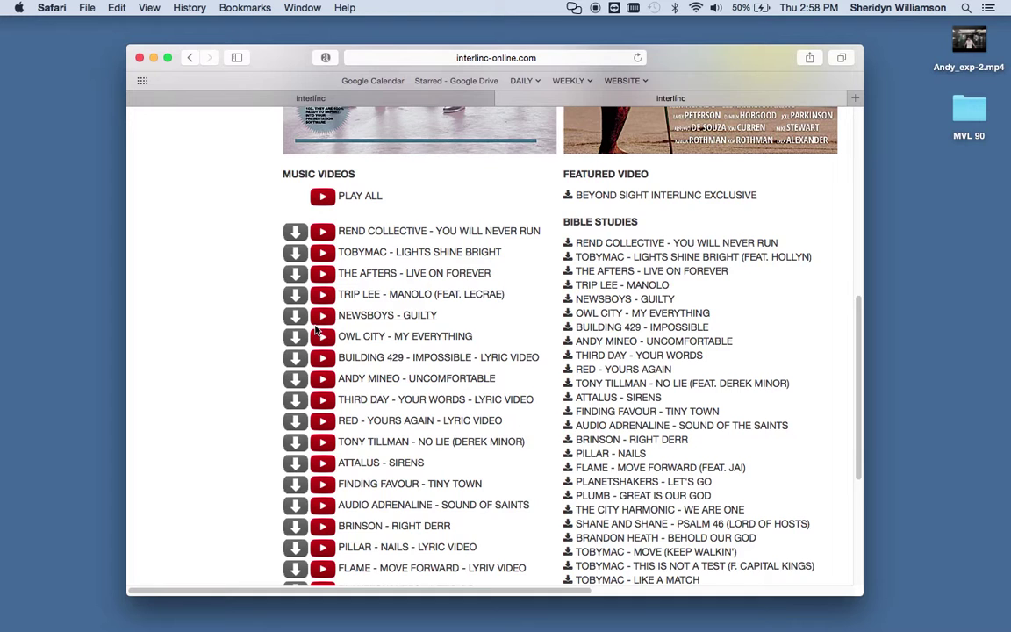
{"action": "scroll", "coordinate": [262, 336], "scroll_direction": "up", "scroll_amount": 5}
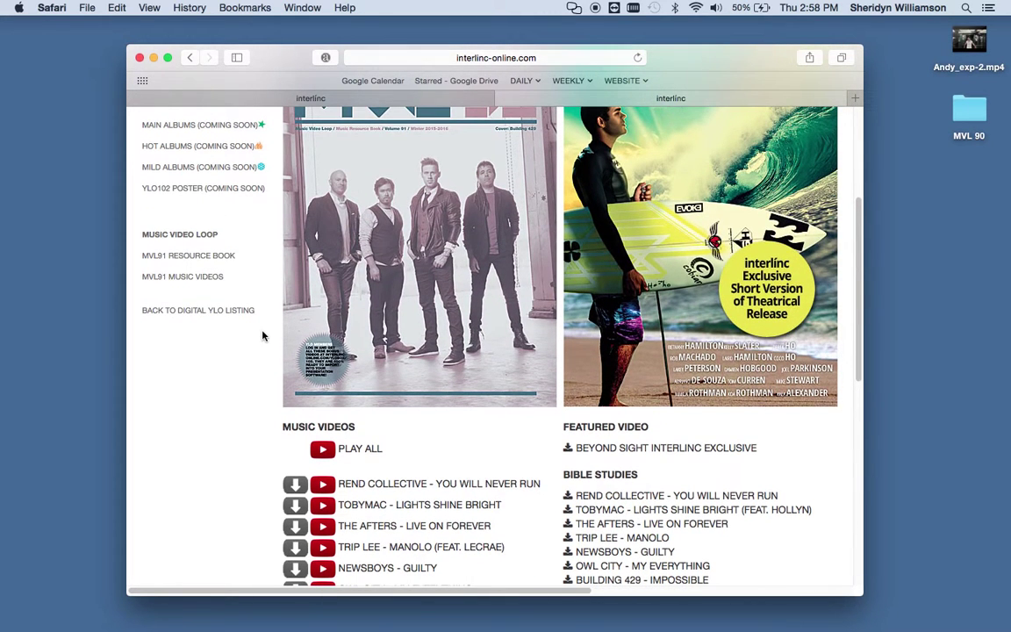
Play all MVL91 music videos on YouTube, pause the first, and browse the 25-video playlist
{"action": "left_click", "coordinate": [350, 450]}
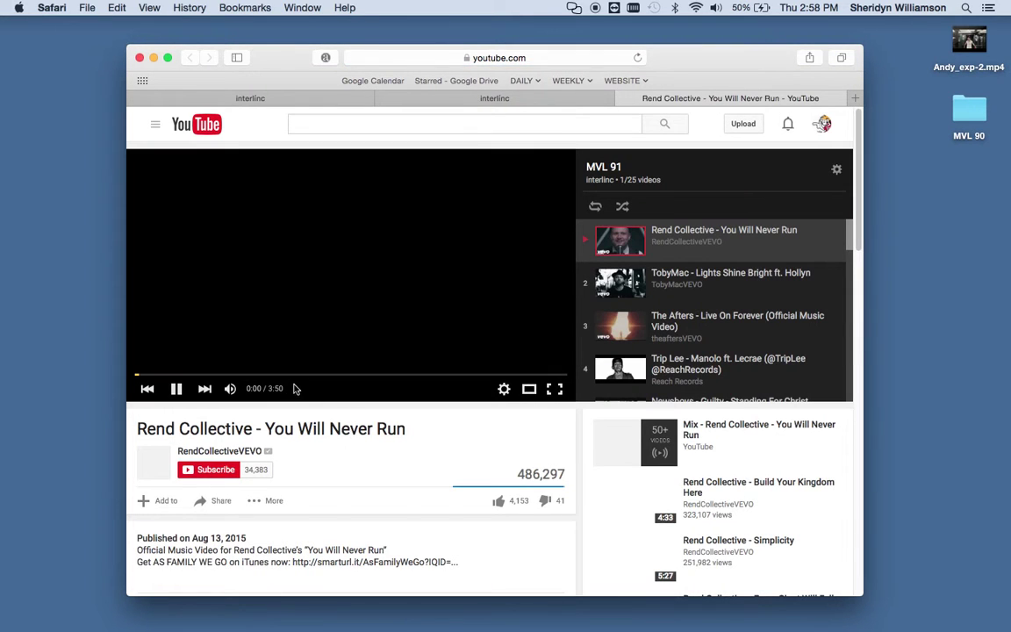
{"action": "left_click", "coordinate": [175, 391]}
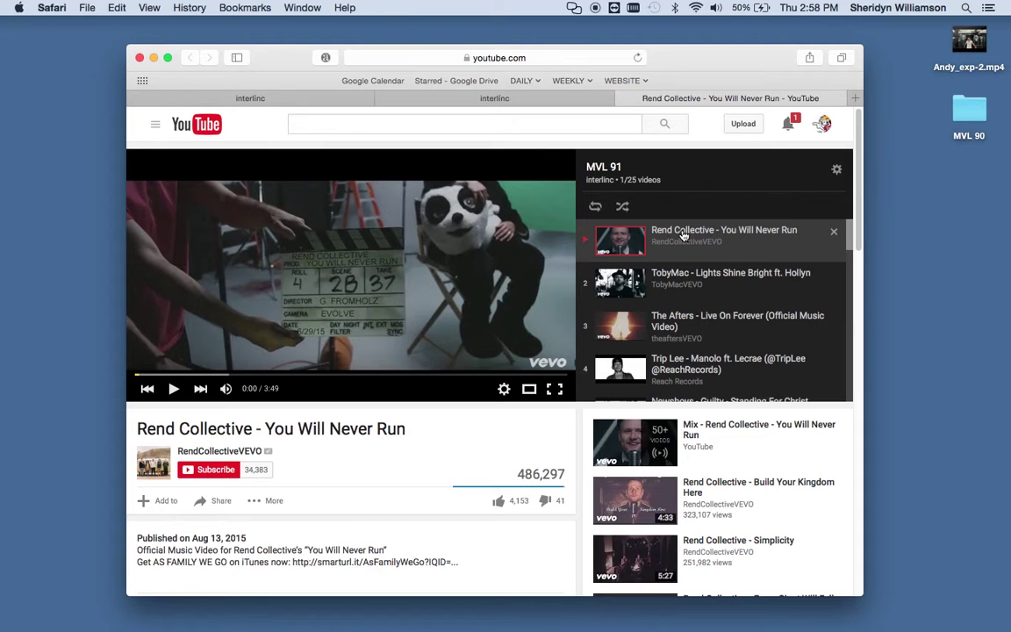
{"action": "scroll", "coordinate": [671, 261], "scroll_direction": "down", "scroll_amount": 3}
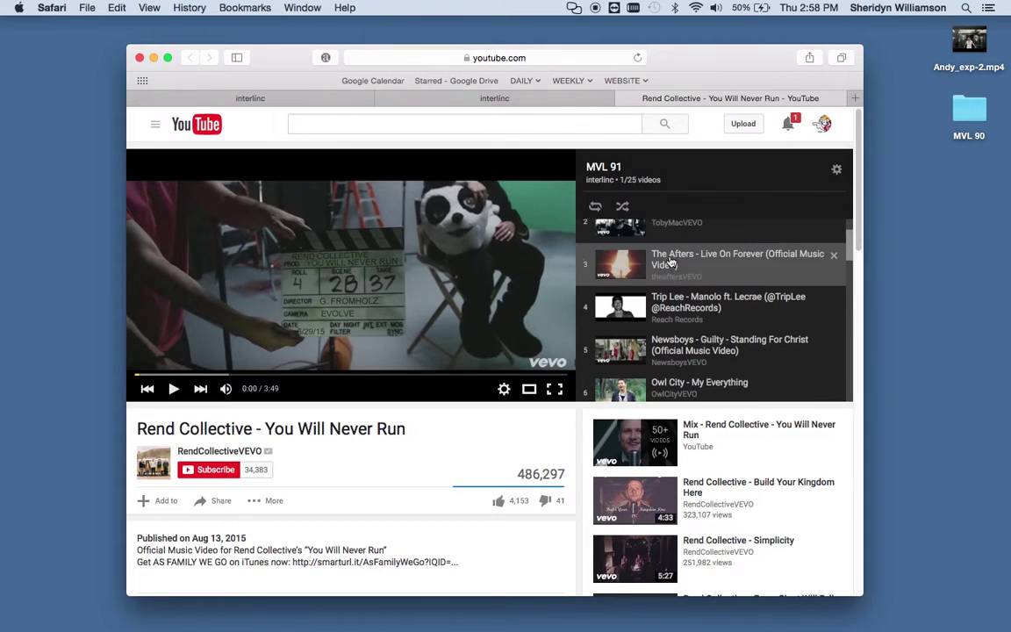
{"action": "scroll", "coordinate": [671, 262], "scroll_direction": "down", "scroll_amount": 15}
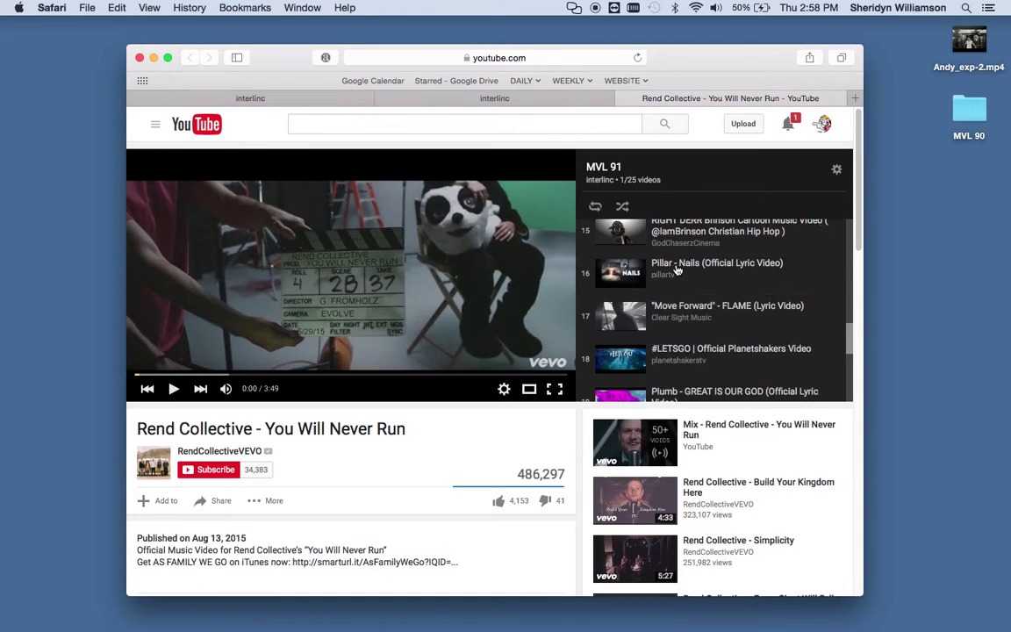
{"action": "scroll", "coordinate": [676, 271], "scroll_direction": "up", "scroll_amount": 15}
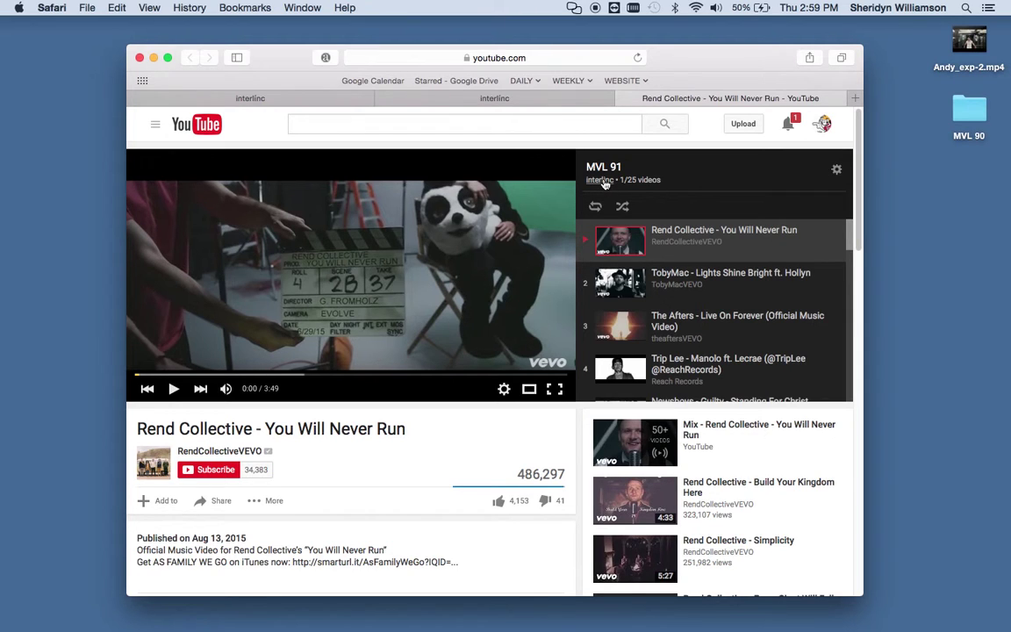
Search YouTube for 'interlinc' and show the interlinc channel's Videos tab
{"action": "left_click", "coordinate": [438, 124]}
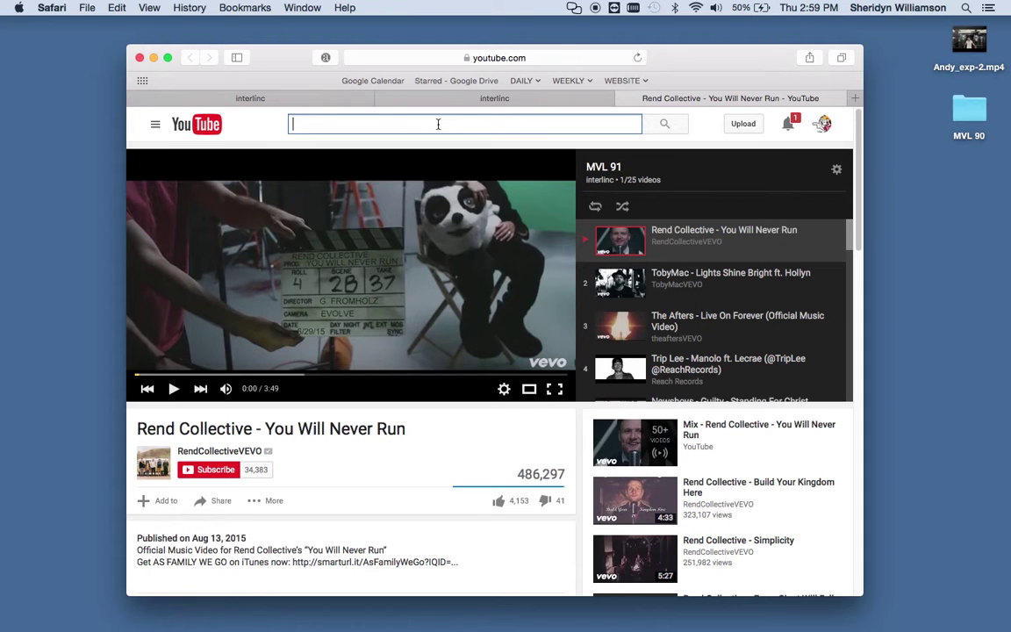
{"action": "type", "text": "interlinc"}
{"action": "key", "text": "Return"}
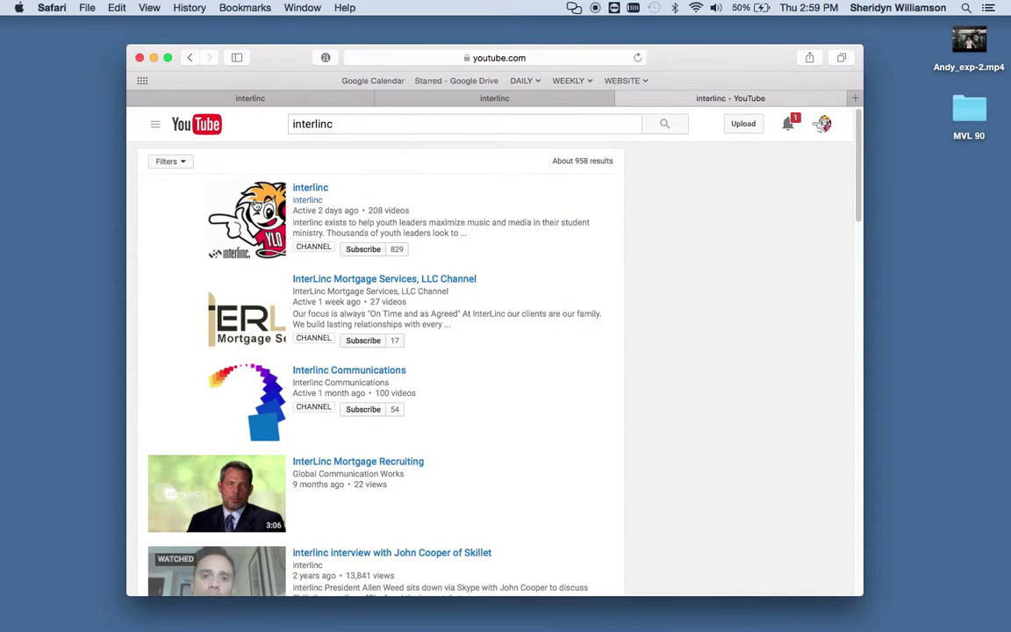
{"action": "left_click", "coordinate": [297, 201]}
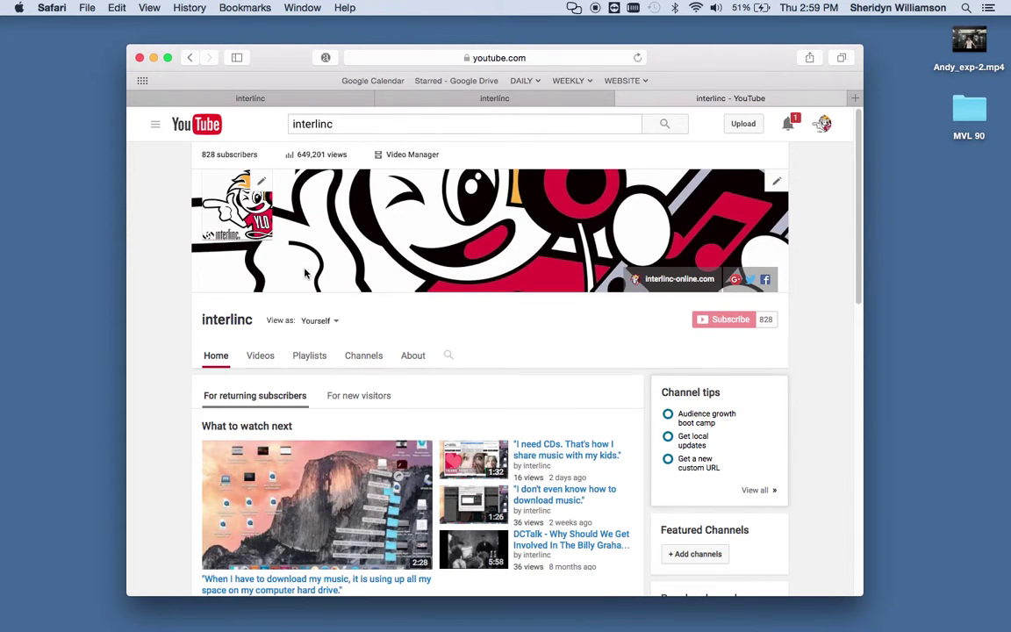
{"action": "left_click", "coordinate": [263, 357]}
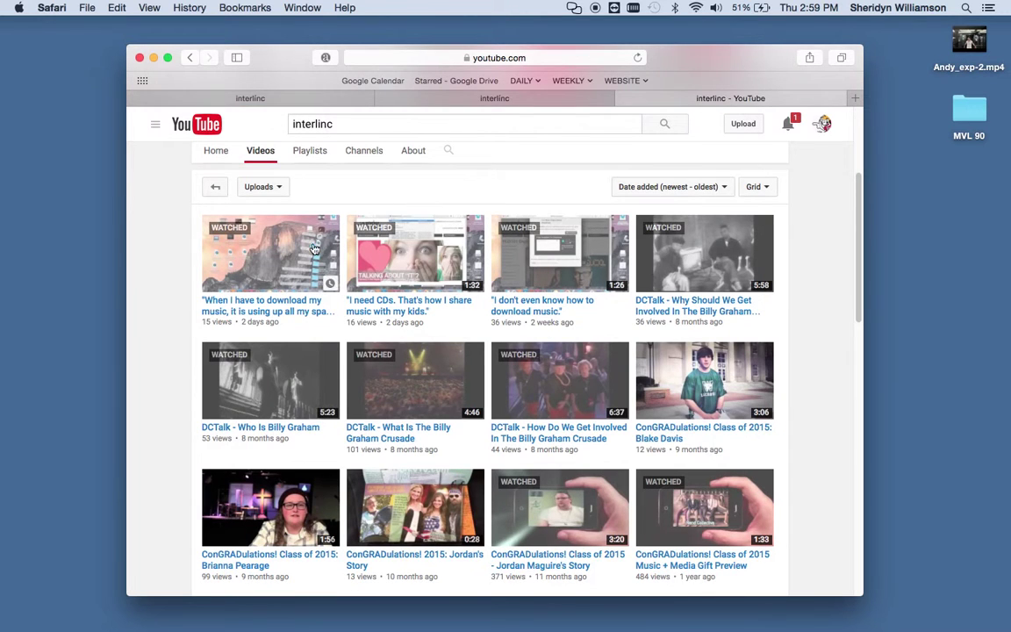
Show the channel's Playlists tab, listing MVL91_Teaser, MVL 91 and MVL 90, scrolled to the top
{"action": "left_click", "coordinate": [311, 152]}
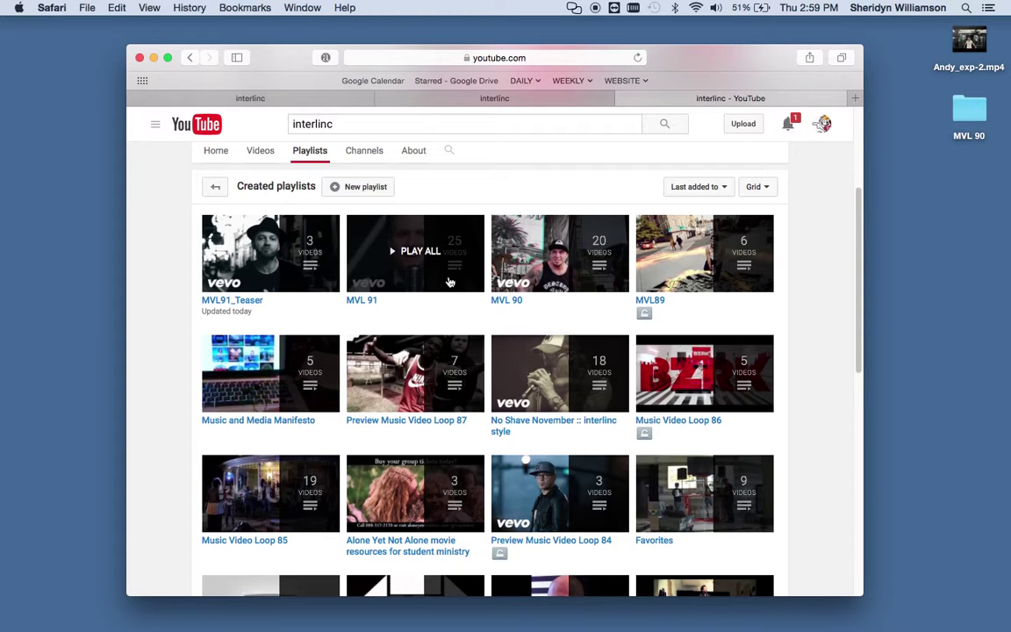
{"action": "scroll", "coordinate": [448, 282], "scroll_direction": "up", "scroll_amount": 3}
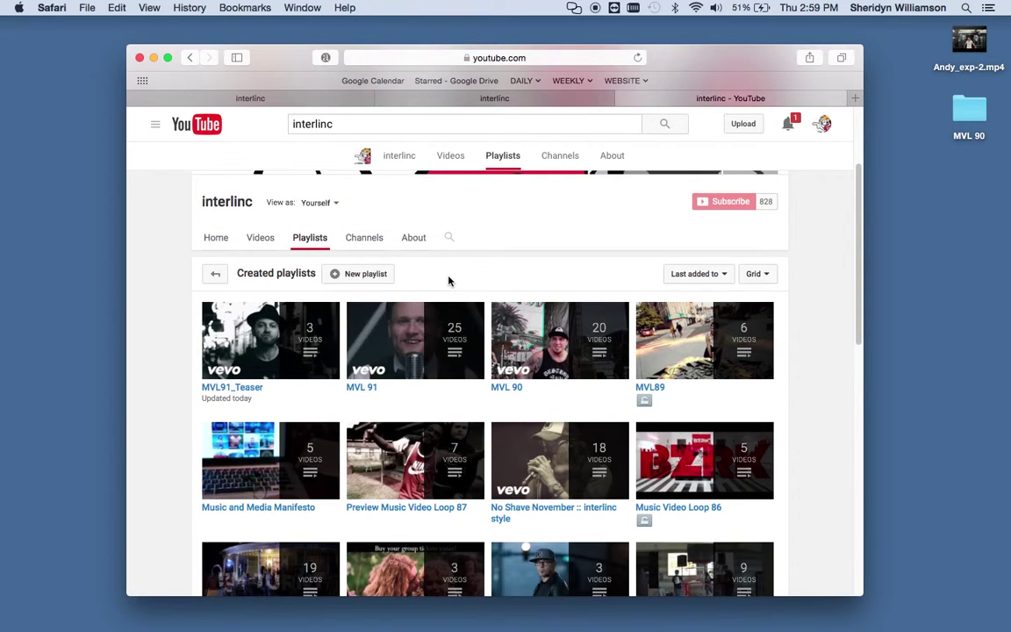
{"action": "scroll", "coordinate": [452, 280], "scroll_direction": "up", "scroll_amount": 4}
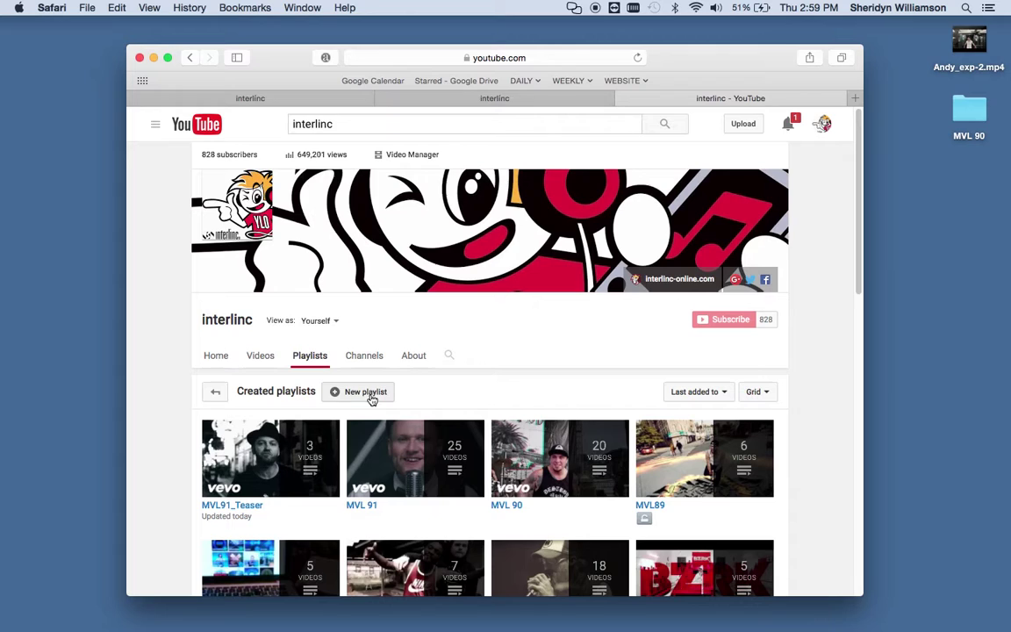
Create a new playlist titled 'Awesome mix', fixing a typo in the title
{"action": "left_click", "coordinate": [369, 398]}
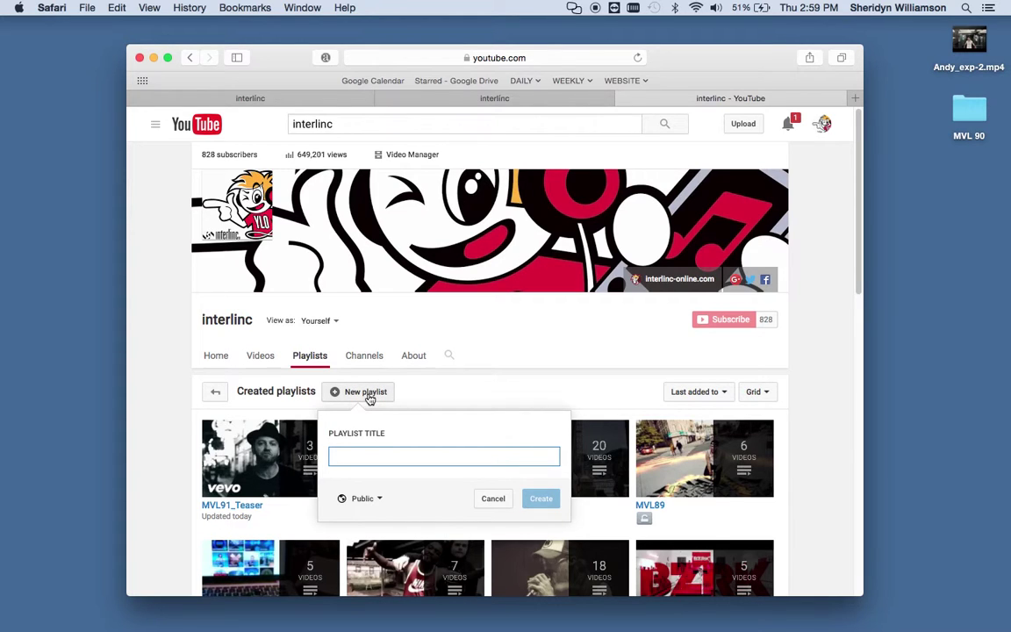
{"action": "type", "text": "Aw"}
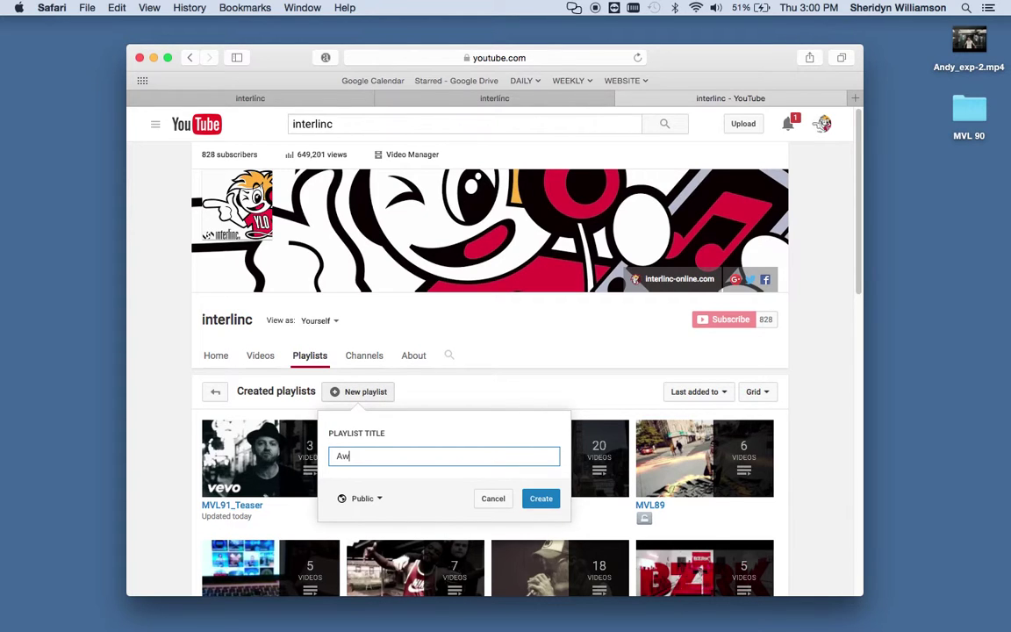
{"action": "type", "text": "eome mi"}
{"action": "key", "text": "BackSpace"}
{"action": "key", "text": "BackSpace"}
{"action": "key", "text": "BackSpace"}
{"action": "key", "text": "BackSpace"}
{"action": "key", "text": "BackSpace"}
{"action": "key", "text": "BackSpace"}
{"action": "type", "text": "some mix"}
{"action": "key", "text": "Return"}
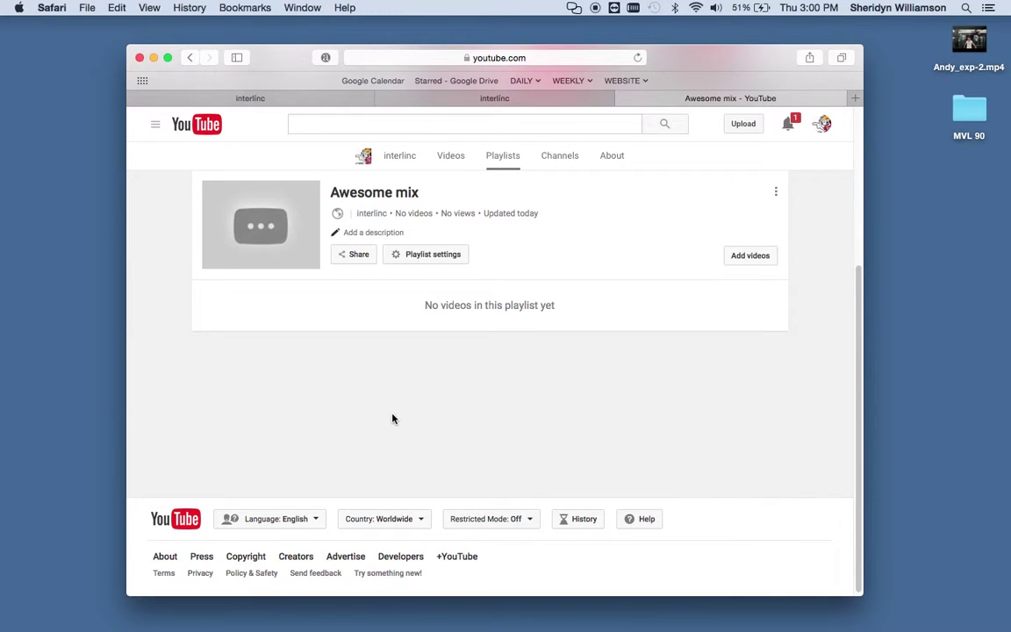
Search 'tobymac beyond me' and add the TobyMac Beyond Me lyric video to the playlist
{"action": "left_click", "coordinate": [750, 256]}
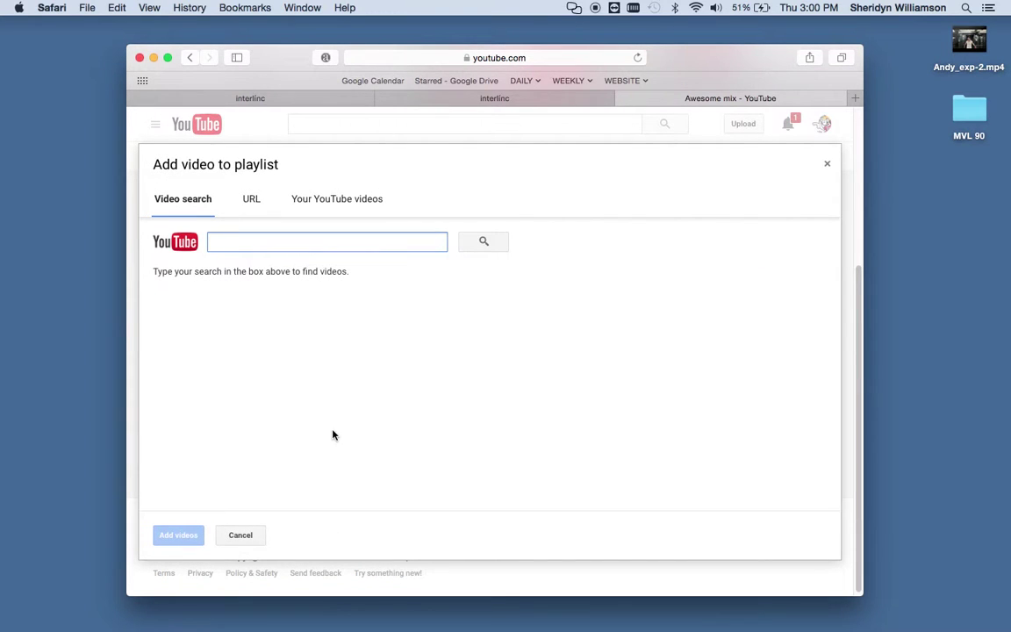
{"action": "type", "text": "tobymac "}
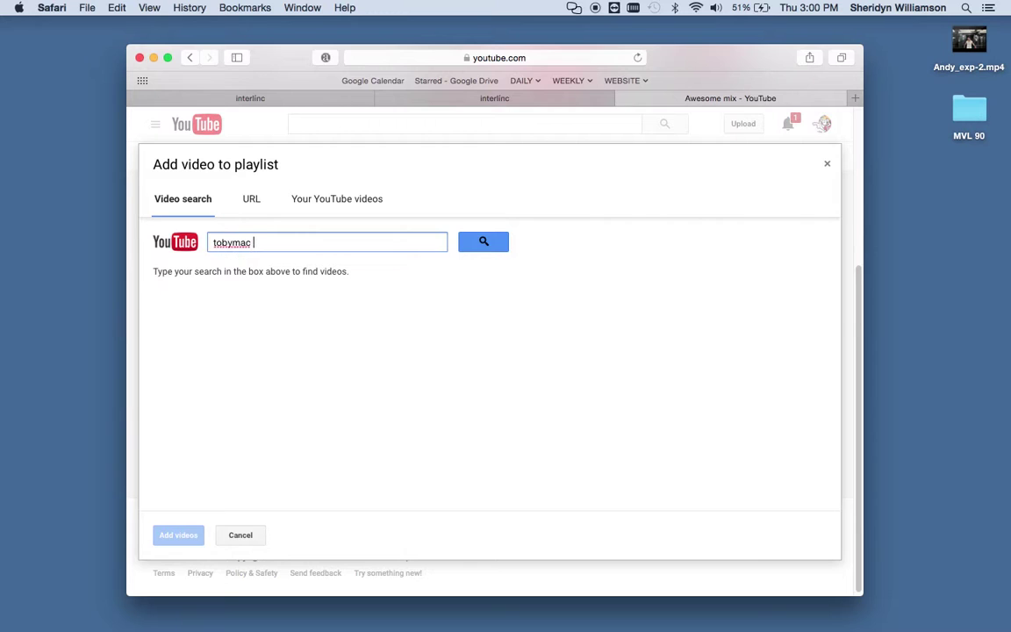
{"action": "type", "text": "beyond me"}
{"action": "key", "text": "Return"}
{"action": "left_click", "coordinate": [487, 360]}
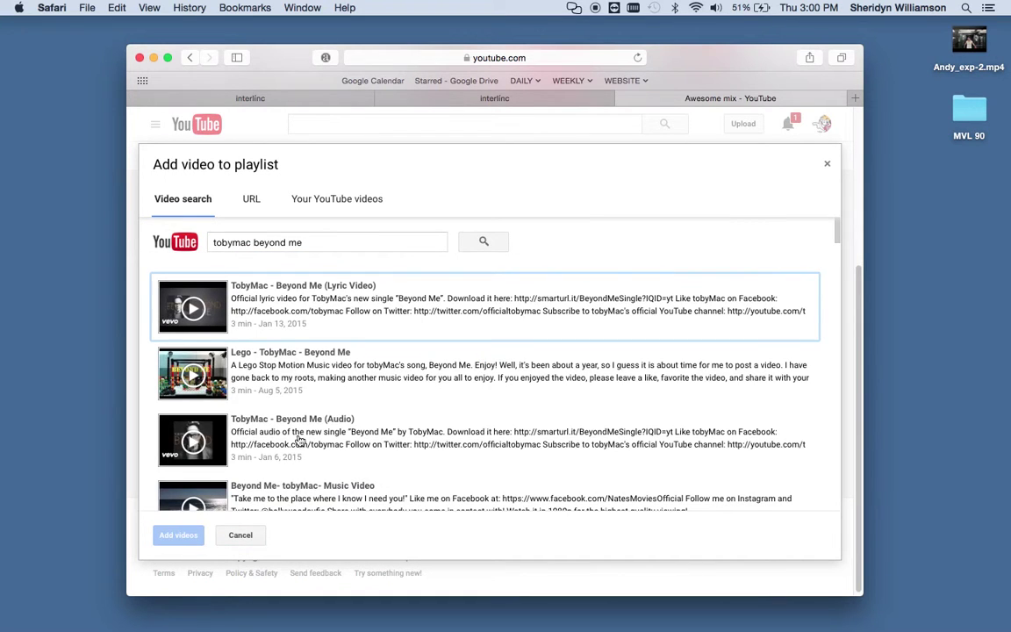
{"action": "left_click", "coordinate": [284, 305]}
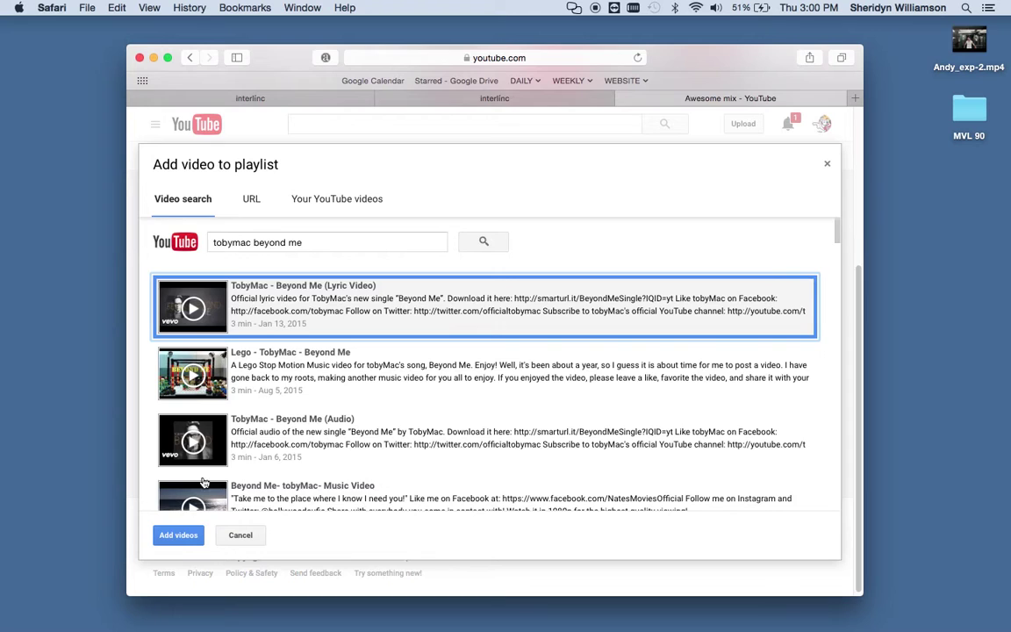
{"action": "left_click", "coordinate": [179, 535]}
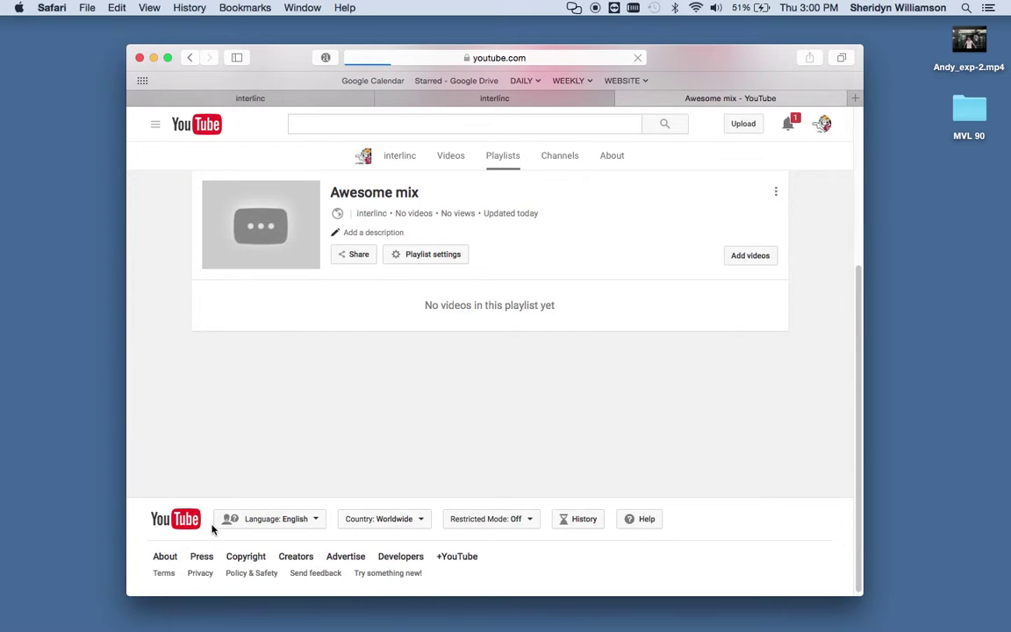